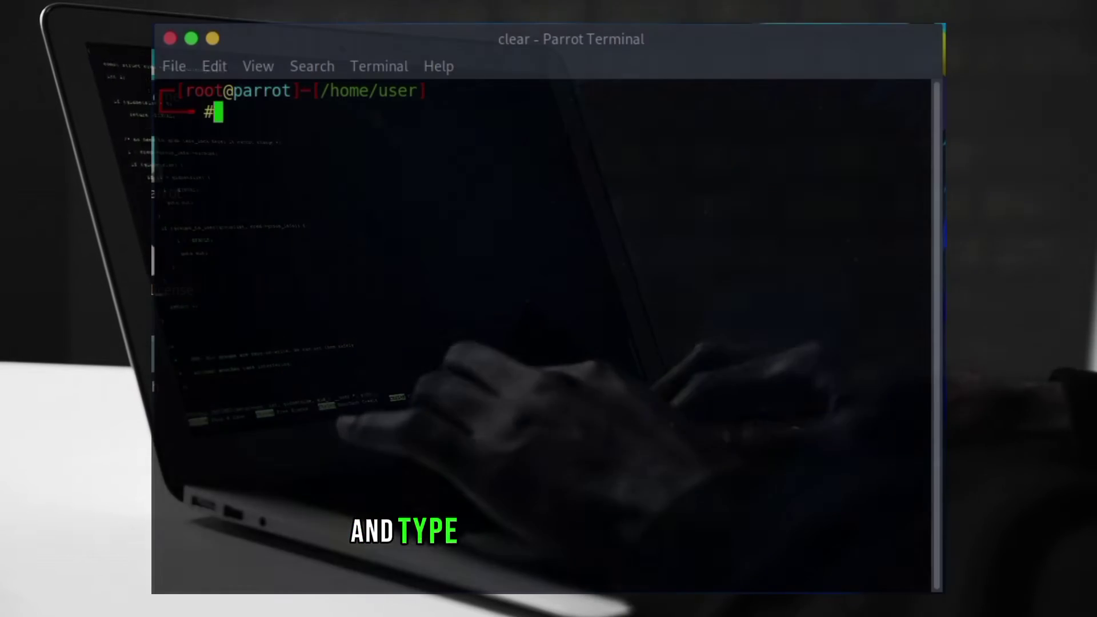
text(pt ins)
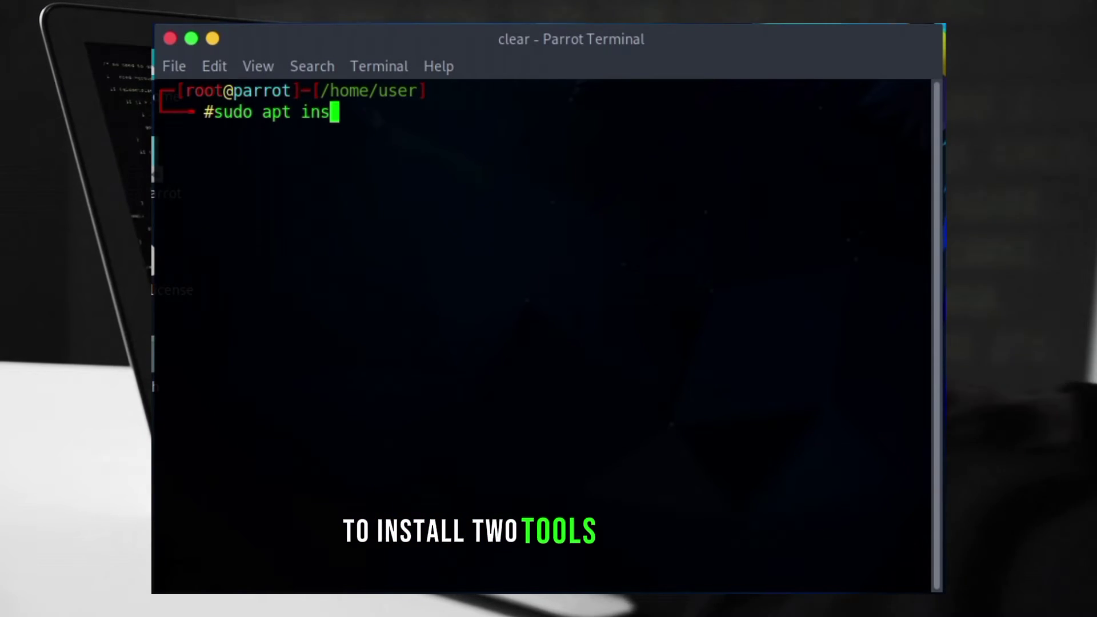
text(tall figlet)
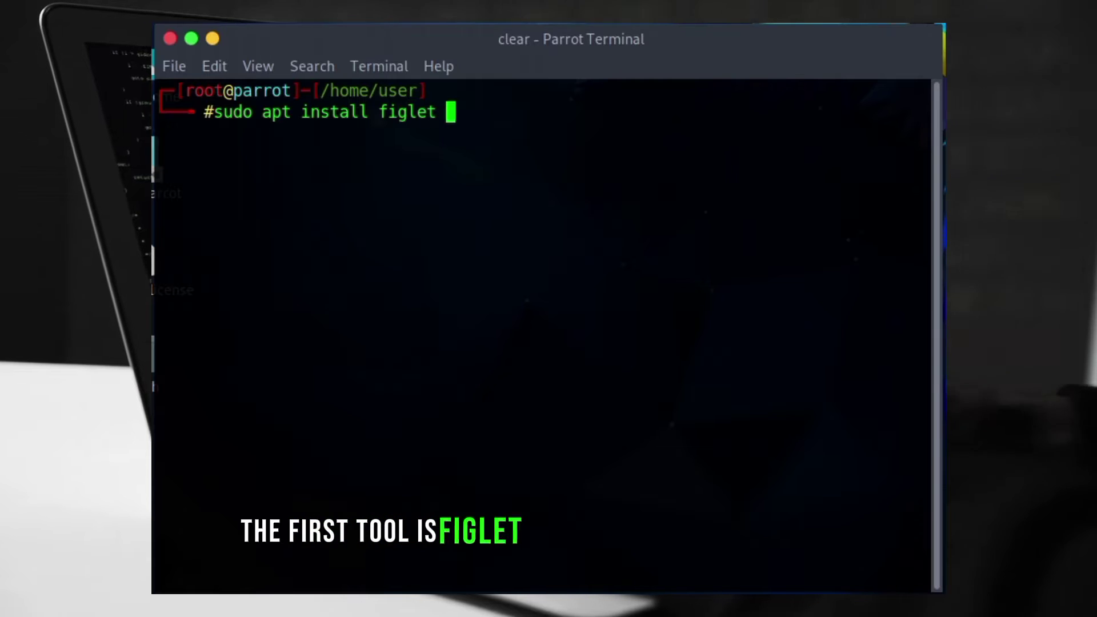
text(lcat)
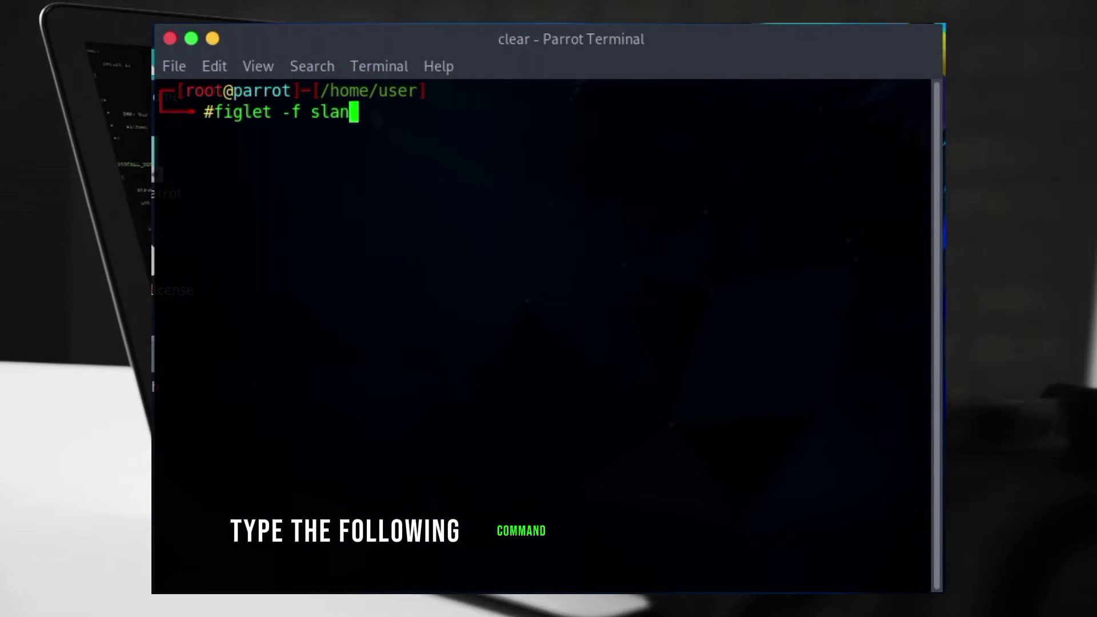
text(| lolcat )
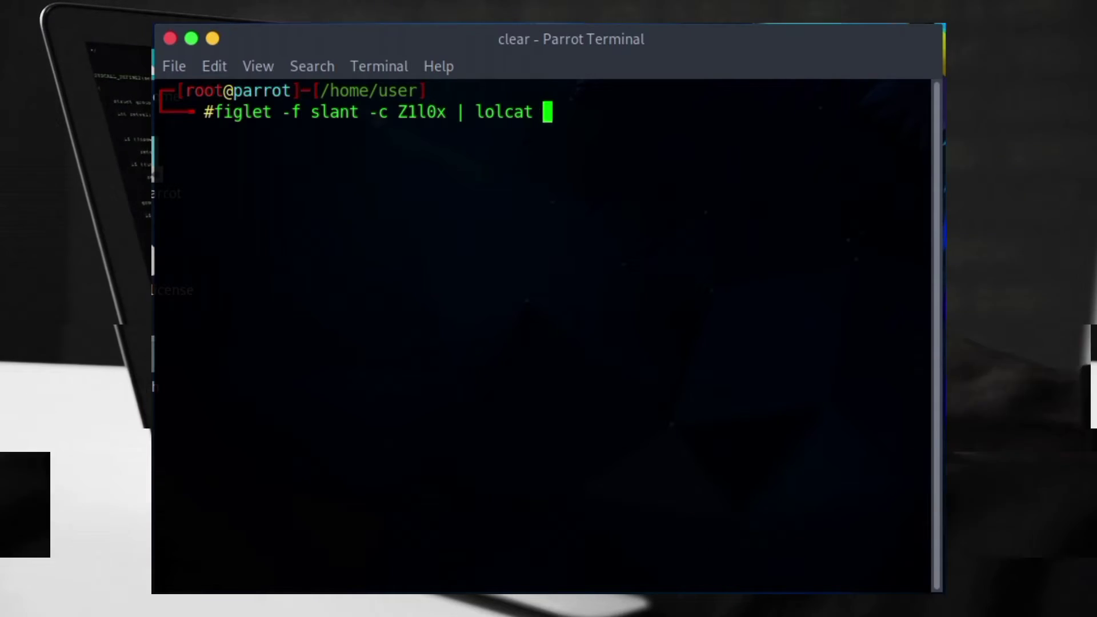
text(&& figlet -f digital)
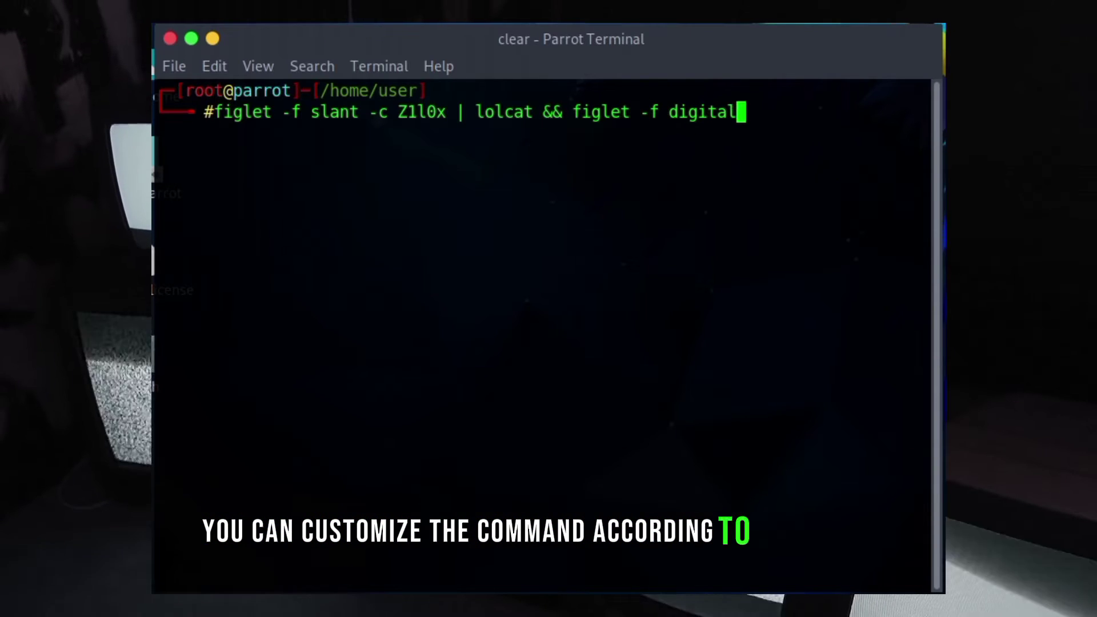
text( -c "Hello World" | lolc)
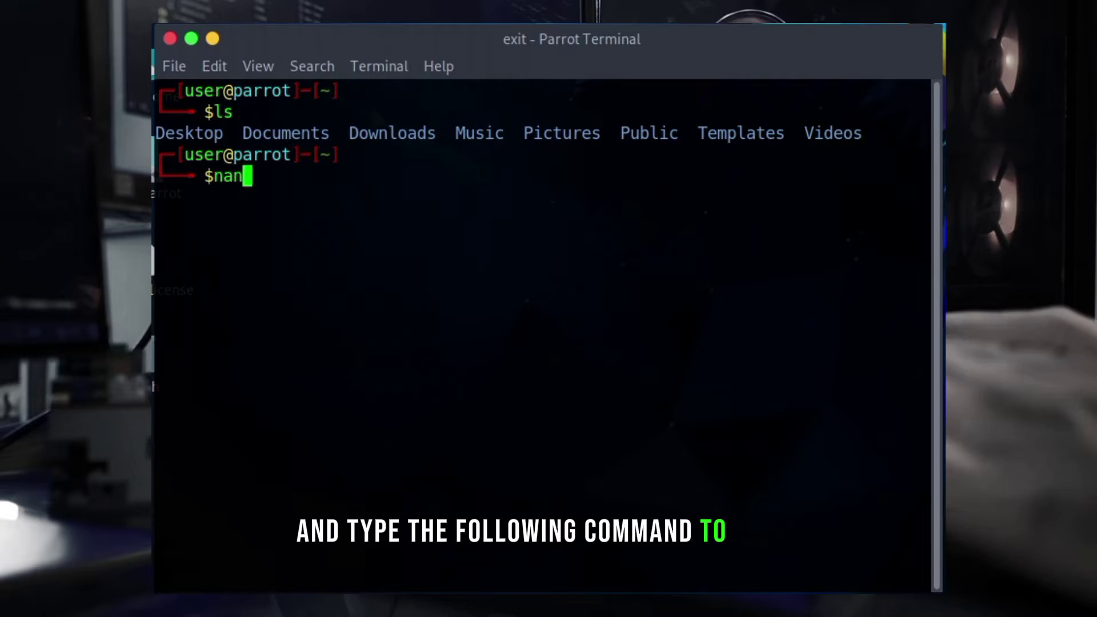
text(o)
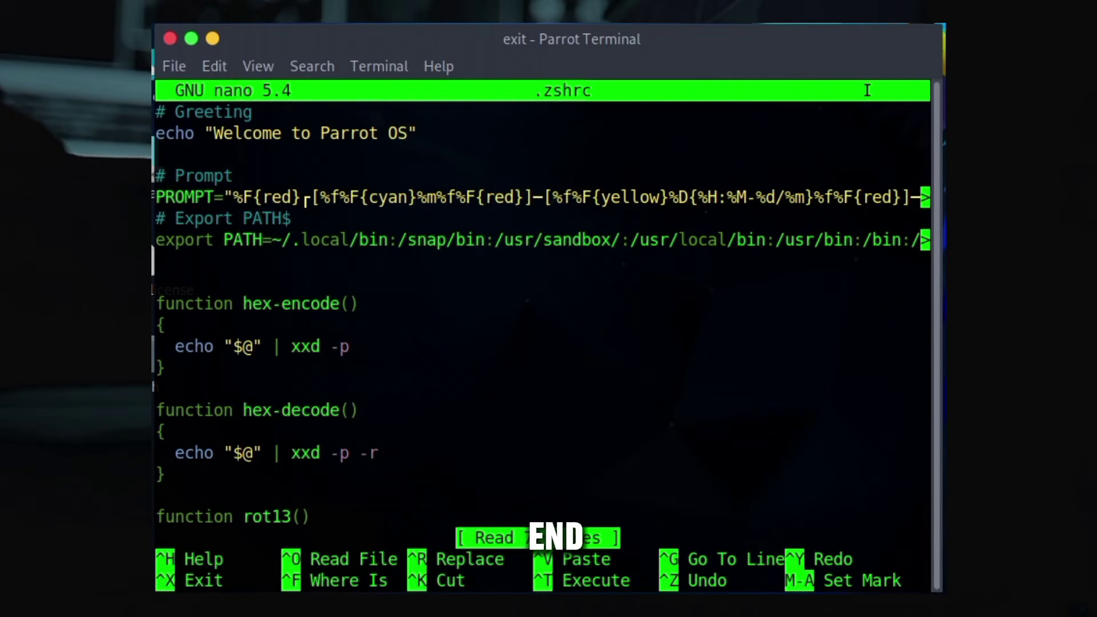
scroll(365, 261, down, 12)
scroll(365, 261, down, 8)
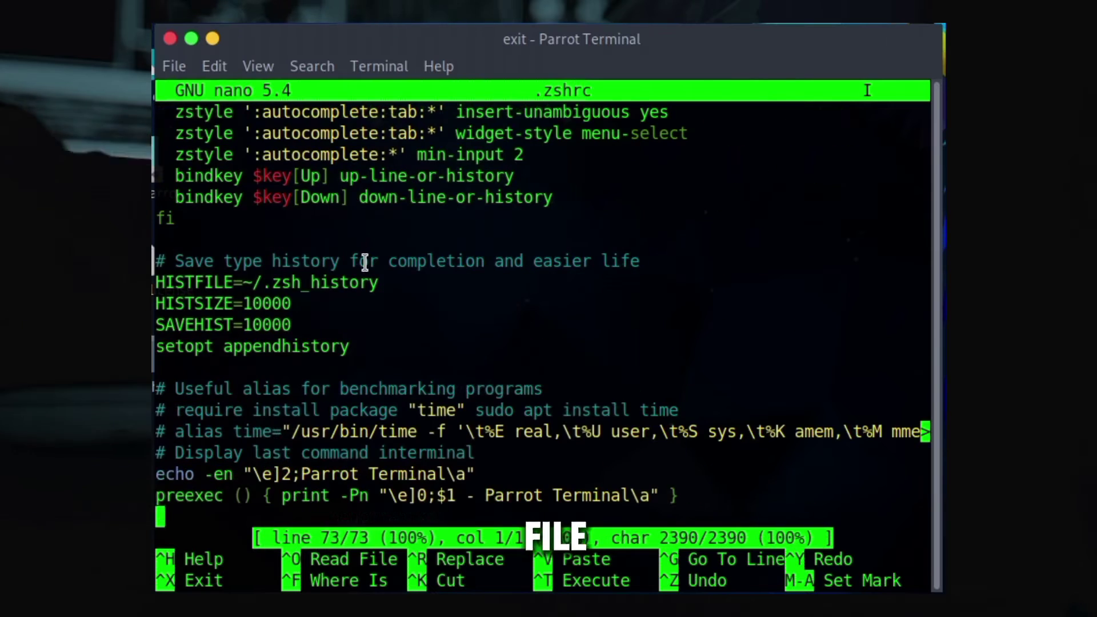
Add blank lines at the end of .zshrc and paste the figlet/lolcat banner command
key(Return)
key(Return)
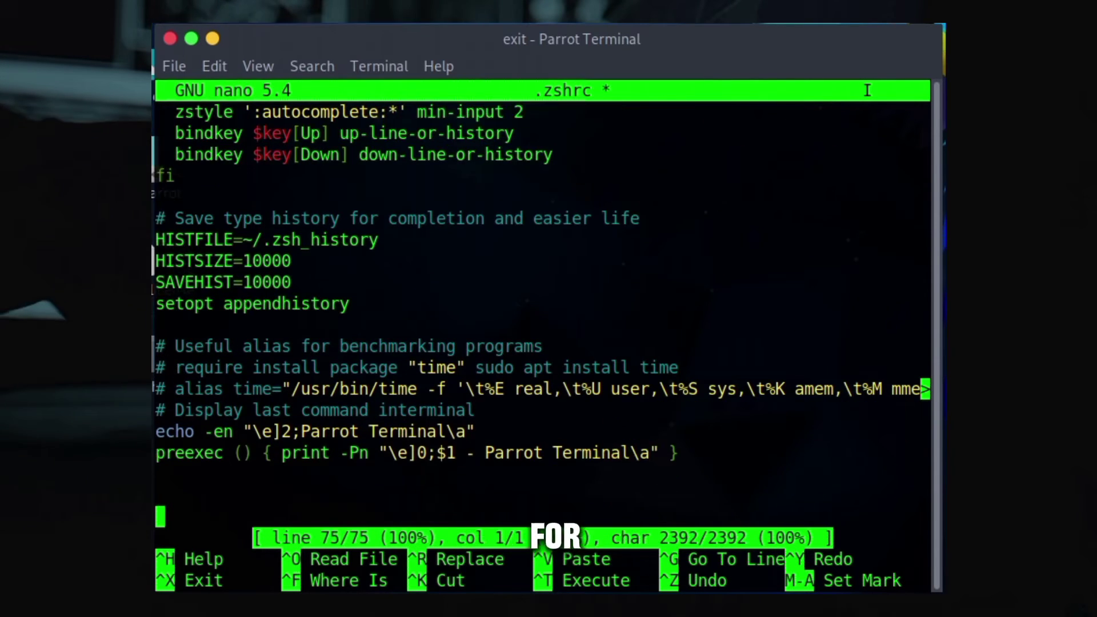
key(Return)
key(Return)
right_click(226, 493)
click(253, 418)
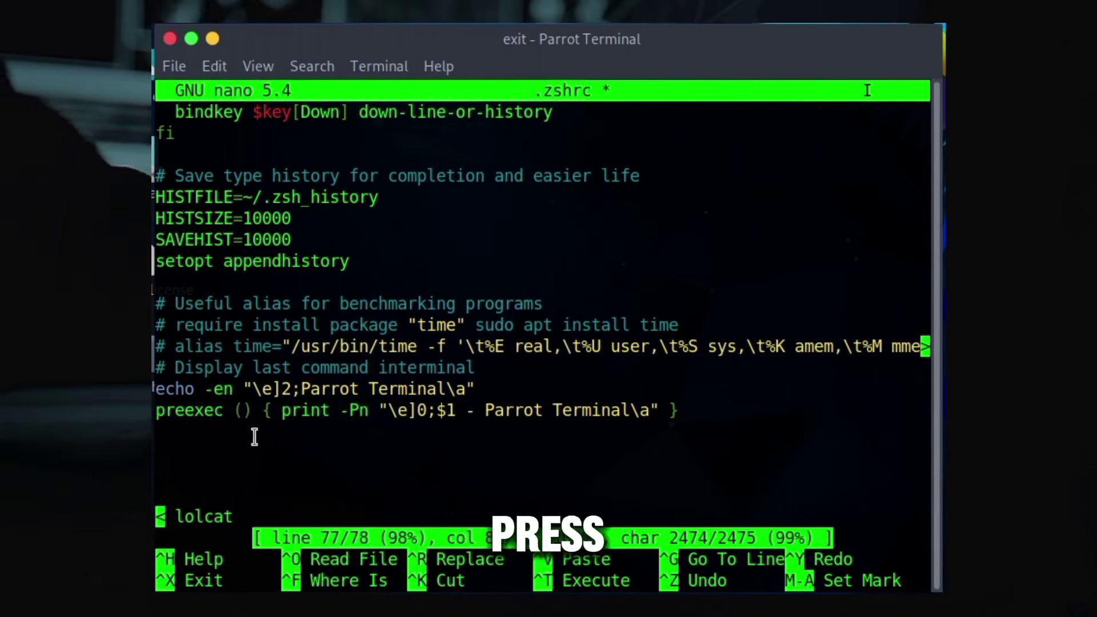